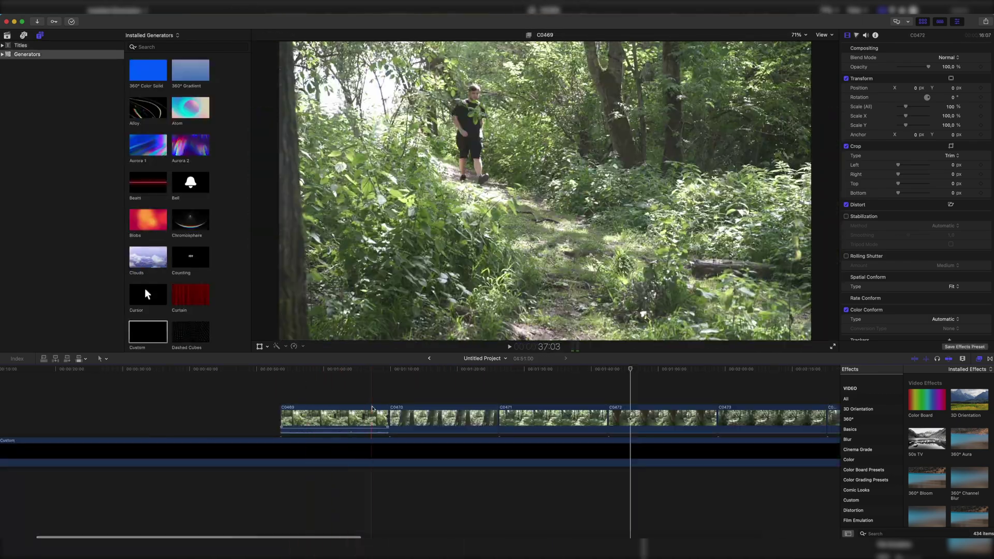
Connect clip C0469 above C0470 in the timeline
scroll(406, 414, "right", 2)
left_click_drag(301, 414, 409, 383)
scroll(337, 372, "right", 2)
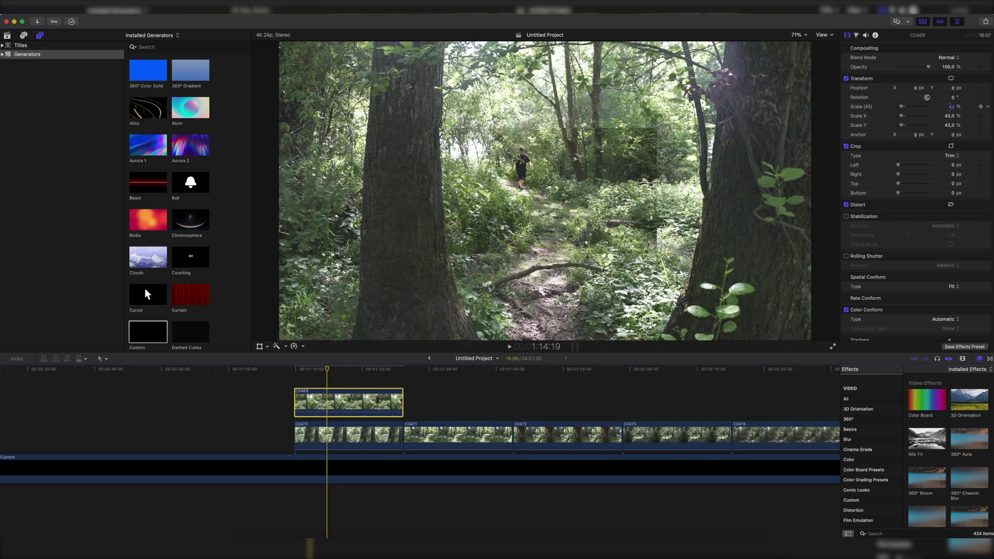
Scale C0469 to 40.5% with Position X -6.4, then search Effects for 'mask'
key("super+equal")
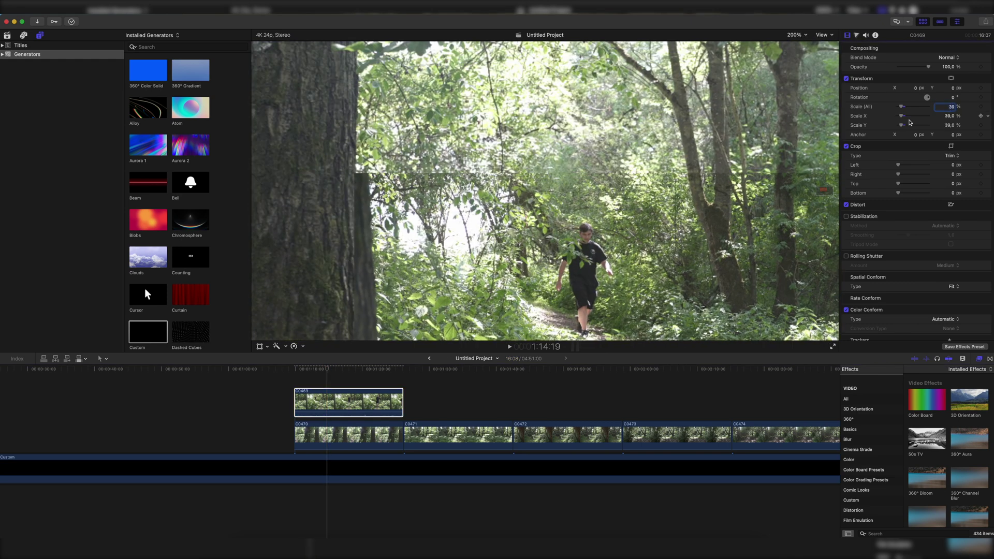
left_click_drag(715, 159, 717, 159)
left_click_drag(914, 88, 951, 106)
left_click(797, 34)
left_click(799, 87)
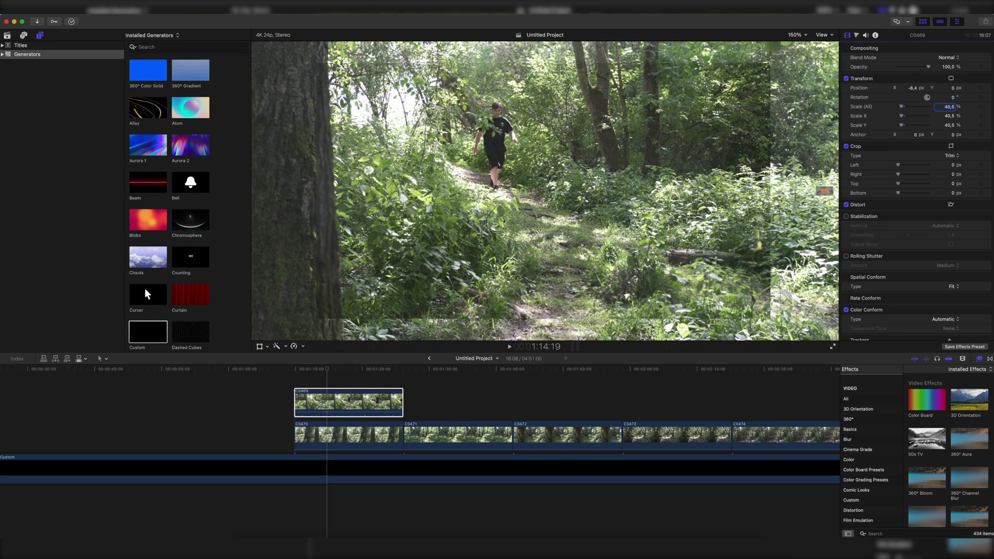
type("mask")
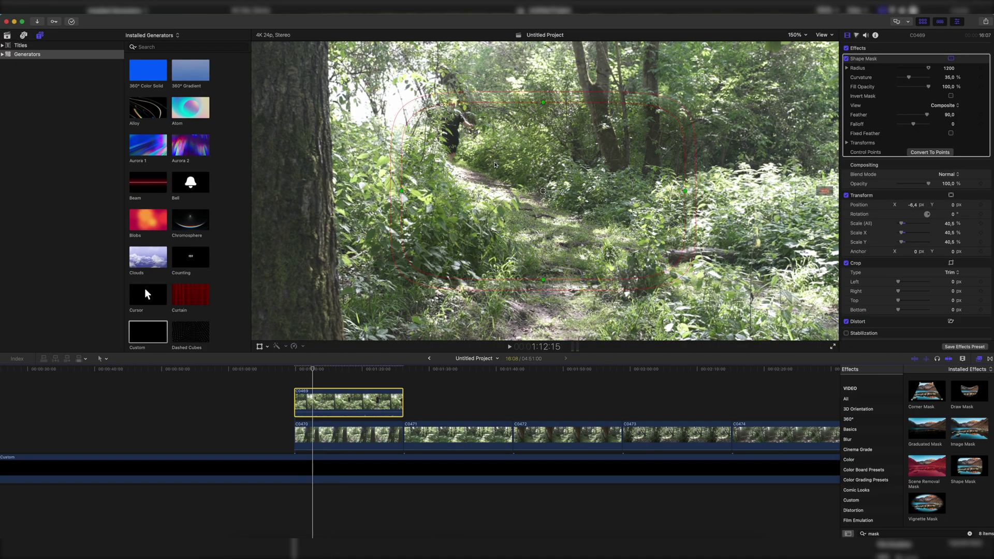
Apply Draw Mask to C0469, outline it in the viewer, and disable the Shape Mask
double_click(957, 339)
left_click(330, 76)
left_click(345, 294)
left_click_drag(589, 300, 625, 301)
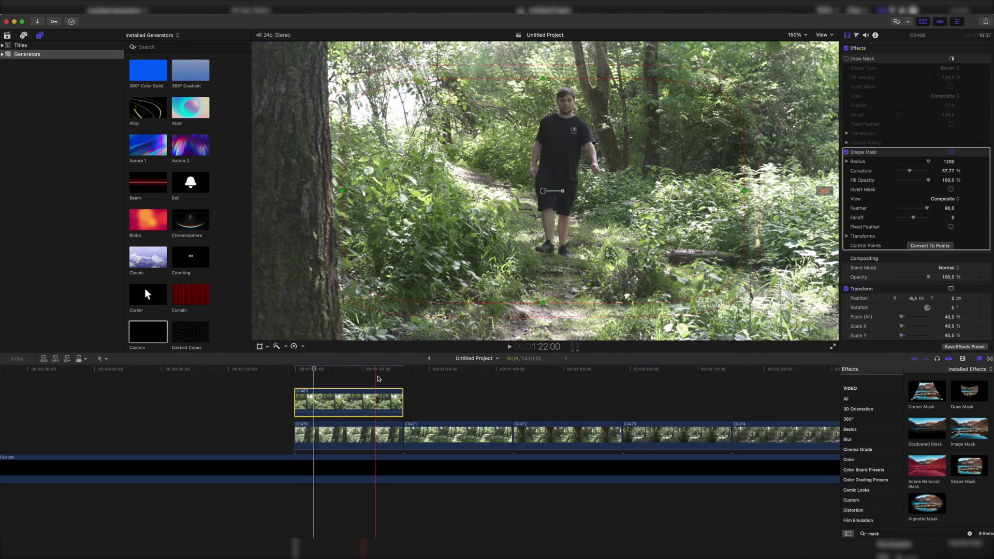
left_click(846, 59)
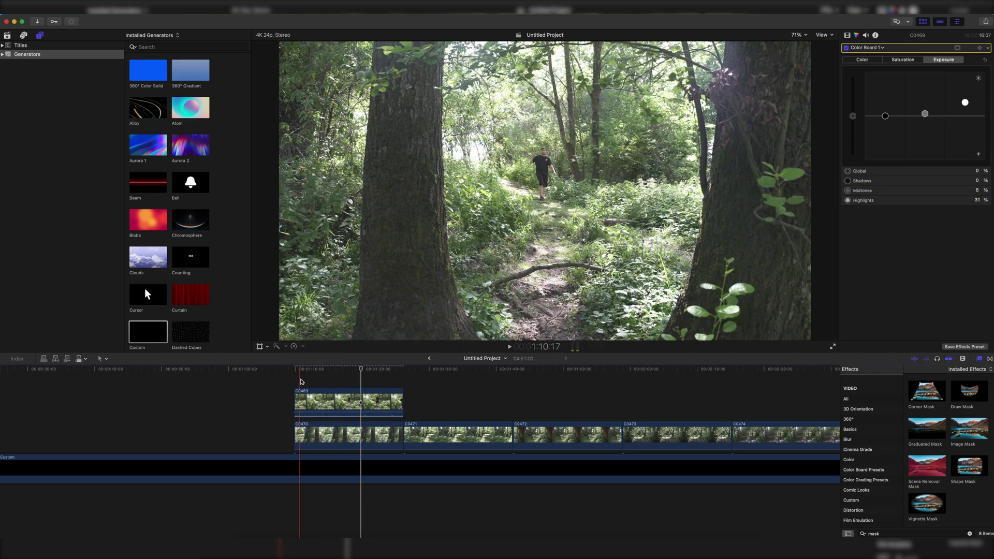
Combine C0469 and C0470 into a compound clip named 'Pre-Comp'
left_click_drag(306, 381, 362, 445)
right_click(331, 404)
left_click(352, 364)
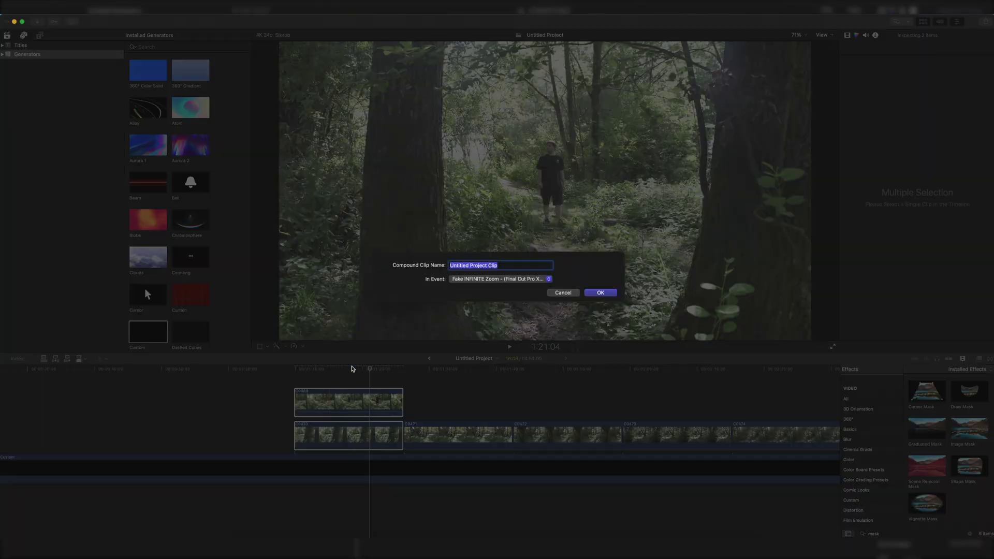
type("Pre-Comp")
key("Return")
Place C0471 under Pre-Comp 1 and set the mask to 100% opacity with negative feather
left_click_drag(420, 440, 311, 441)
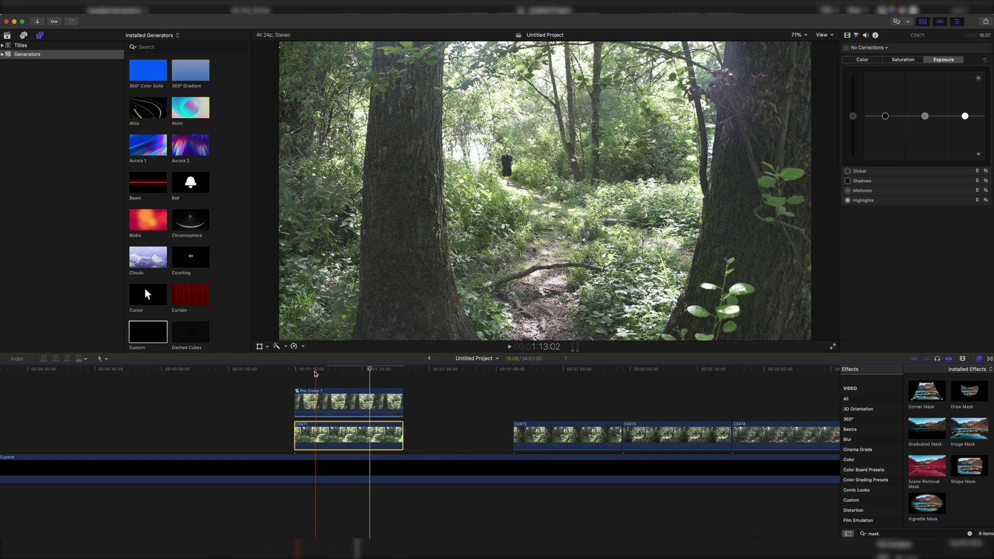
left_click(334, 402)
left_click(847, 36)
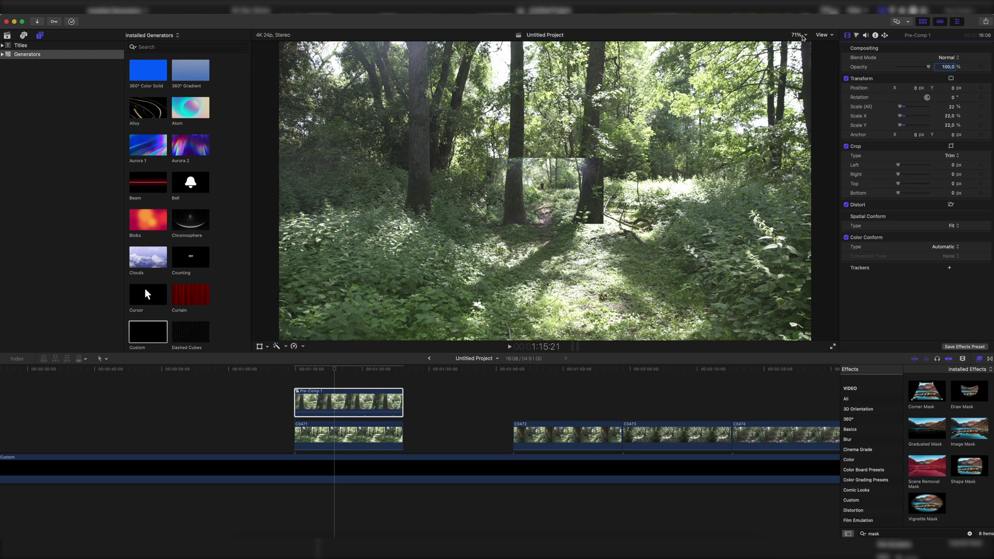
left_click(802, 37)
left_click(801, 91)
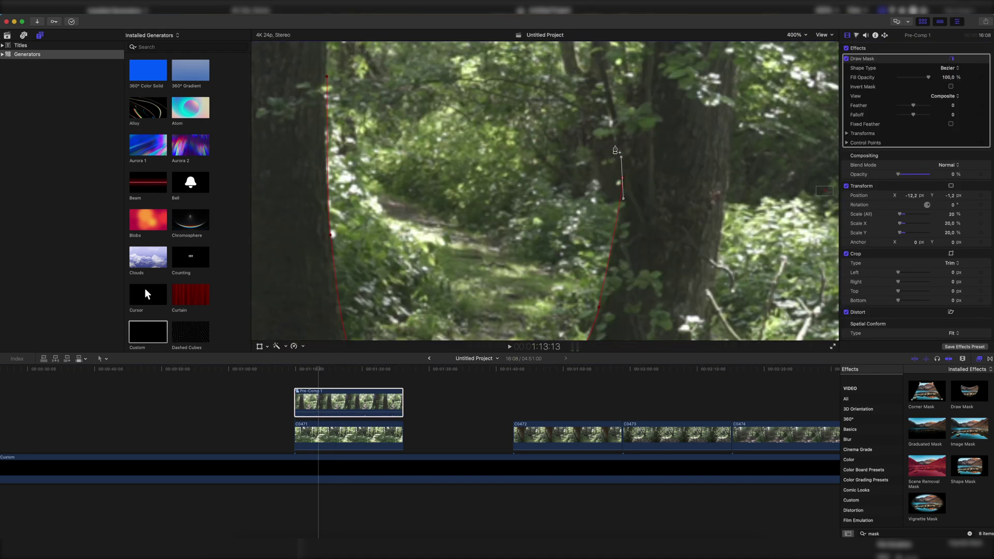
left_click(796, 35)
left_click(803, 98)
left_click_drag(898, 174, 928, 174)
left_click_drag(912, 105, 909, 108)
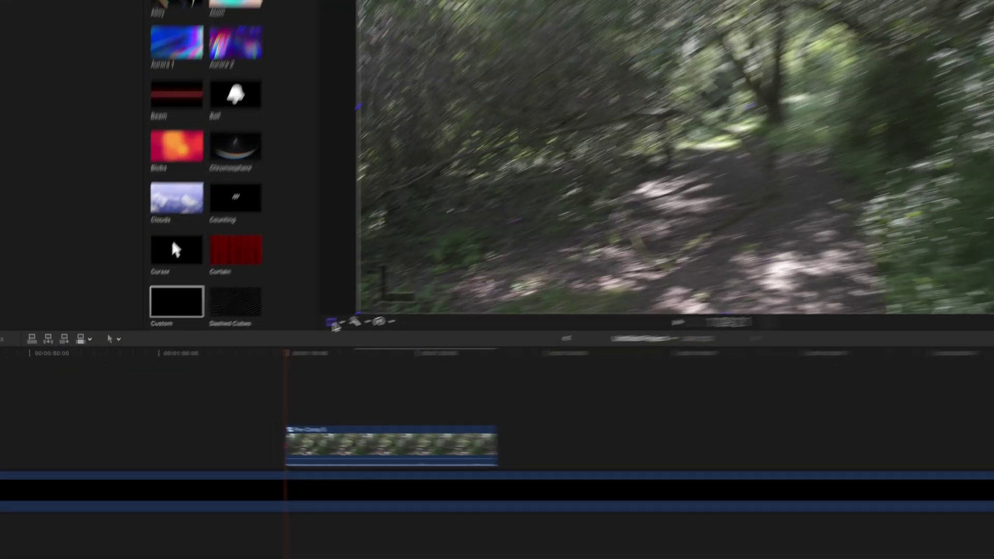
Add a Ken Burns crop to Pre-Comp 5 with a small start frame and near-full end frame
left_click(341, 325)
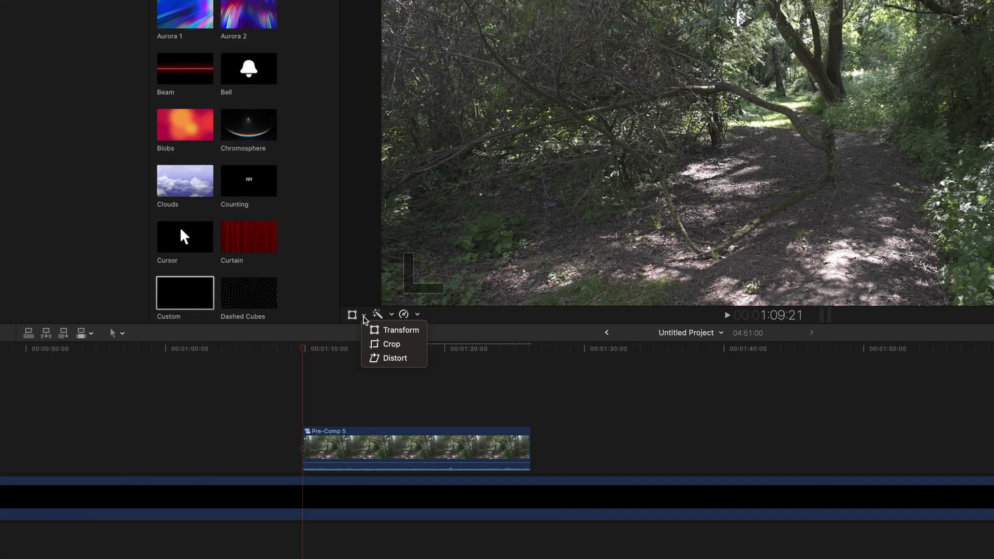
left_click(391, 343)
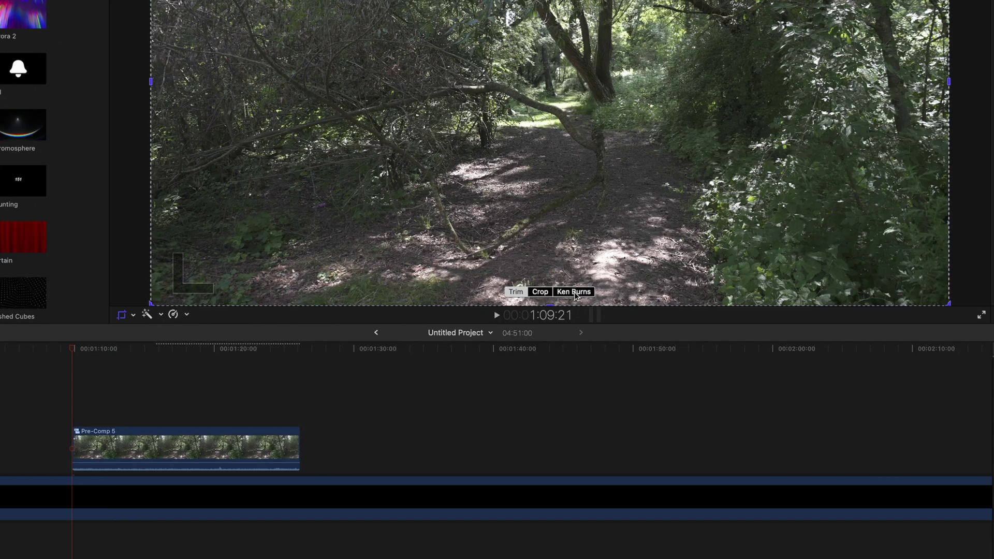
left_click(574, 292)
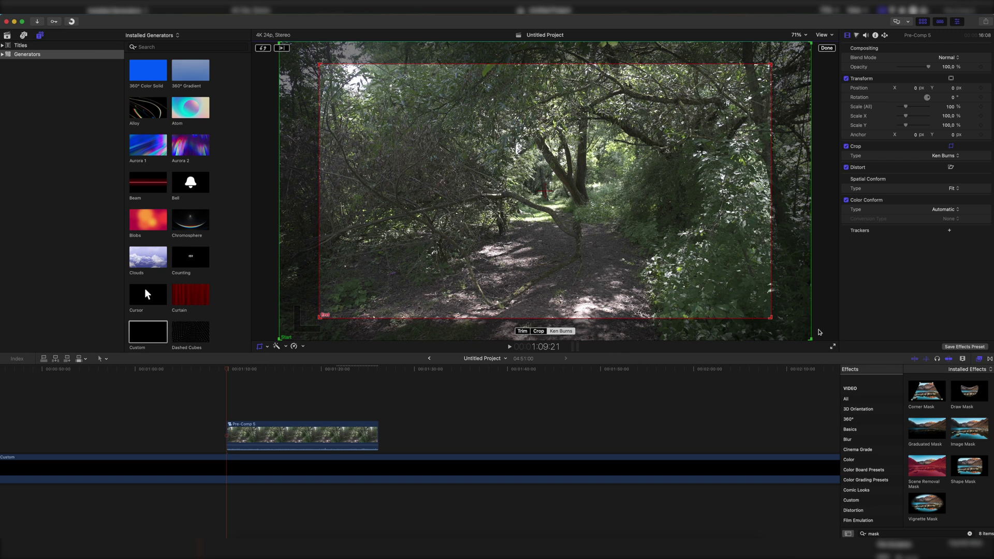
left_click_drag(810, 339, 621, 233)
left_click_drag(448, 137, 672, 277)
left_click_drag(780, 312, 817, 342)
Zoom the viewer to 600% and center the Ken Burns start frame mid-picture
left_click(796, 35)
left_click(803, 98)
left_click(795, 35)
left_click(804, 115)
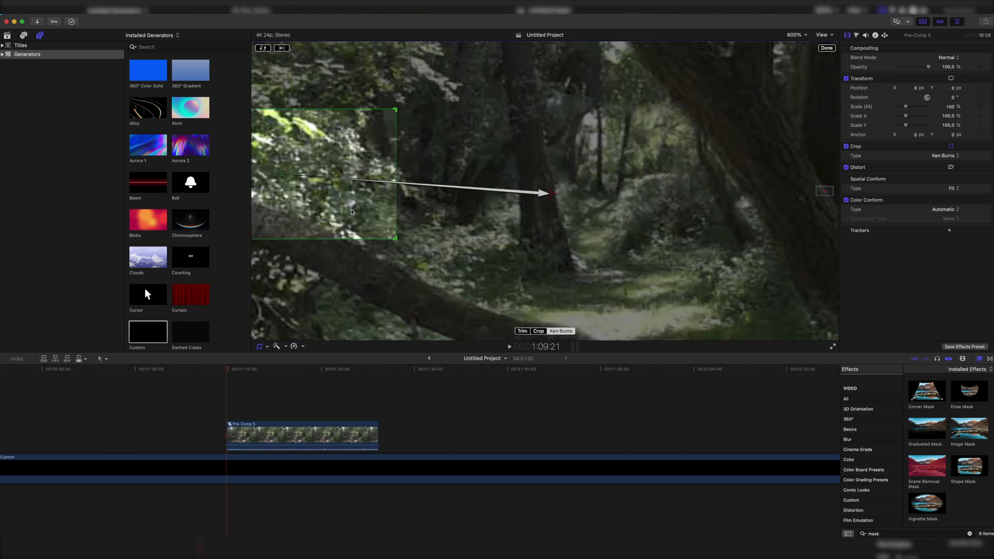
left_click_drag(351, 225, 682, 228)
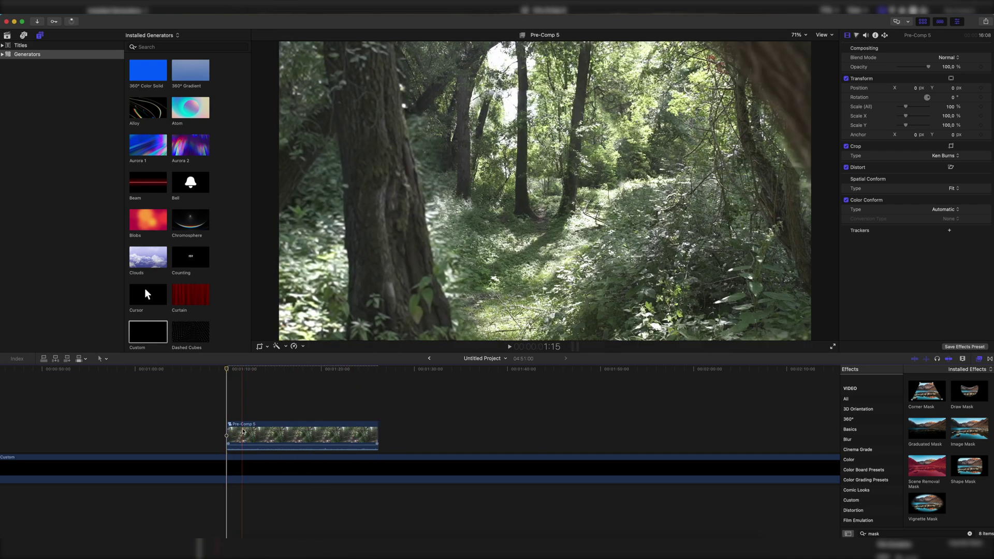
Nest Pre-Comp 5 in a compound clip named 'Ken Burns Pre-Comp'
key("alt+g")
key("Escape")
right_click(252, 435)
left_click(270, 366)
type("Ken Burns Pre-Comp")
key("Return")
Give Ken Burns Pre-Comp a Ken Burns crop, shrinking the start frame and stretching the end frame to full picture
left_click(267, 346)
left_click(282, 365)
left_click(560, 331)
left_click_drag(810, 339, 689, 282)
left_click_drag(771, 318, 802, 337)
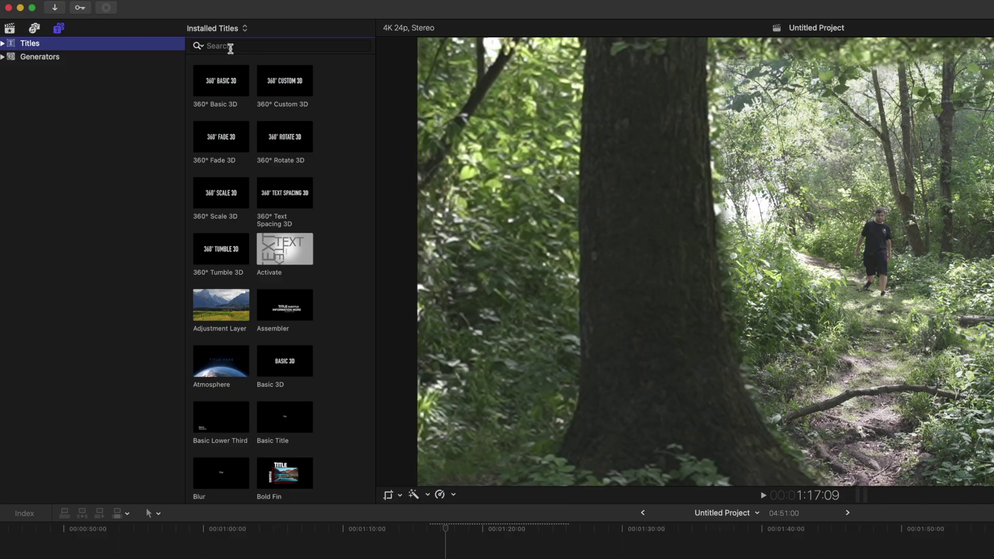
Search the browser for 'mod' to find Moderate Motion Blur
left_click(230, 47)
type("mod")
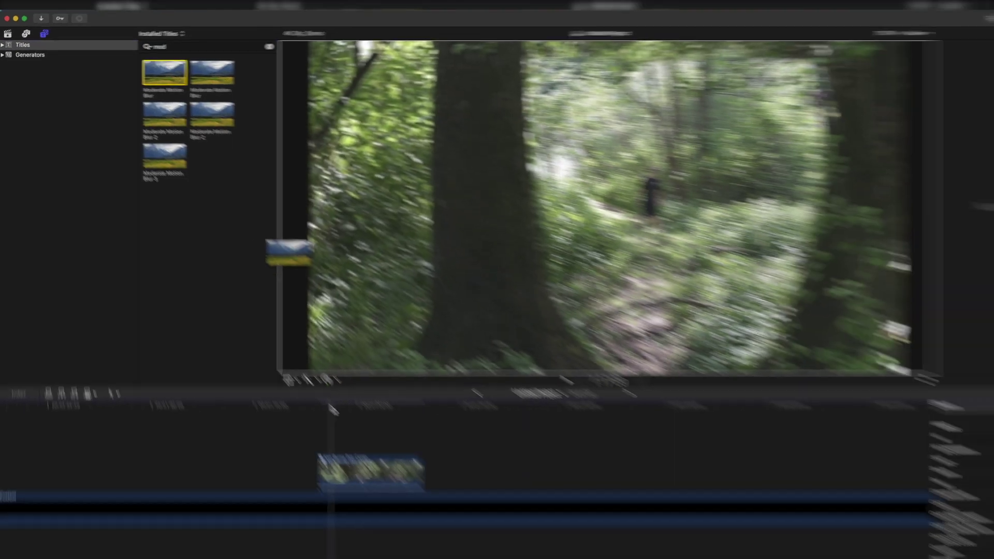